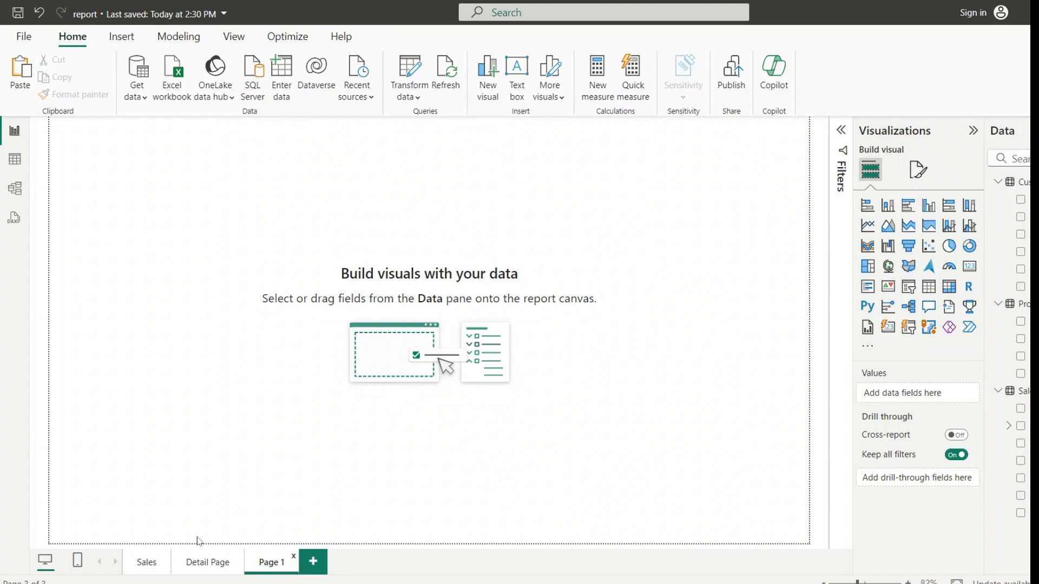
- Review the Sales page, then move to the Detail Page with its KPI cards and sales table
click(147, 561)
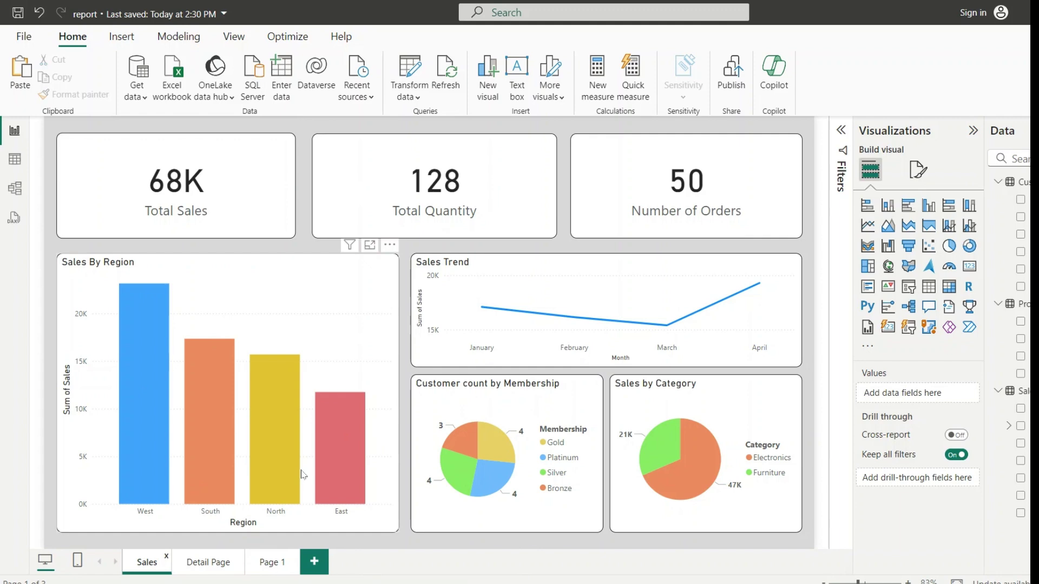
click(204, 564)
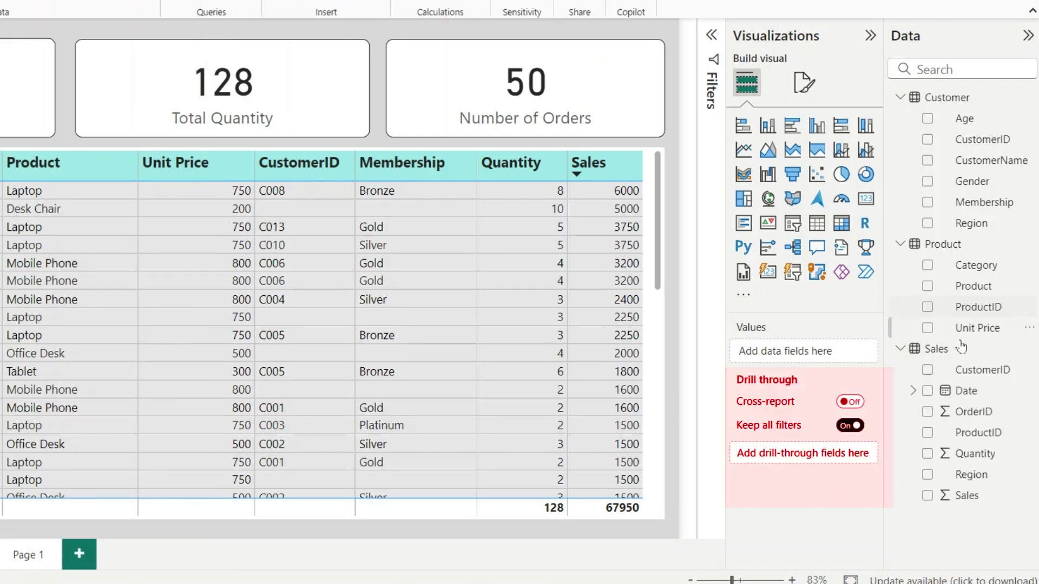
- Add Sales Region as the Detail Page's drill-through field, allowed when used as category
drag(963, 475, 764, 361)
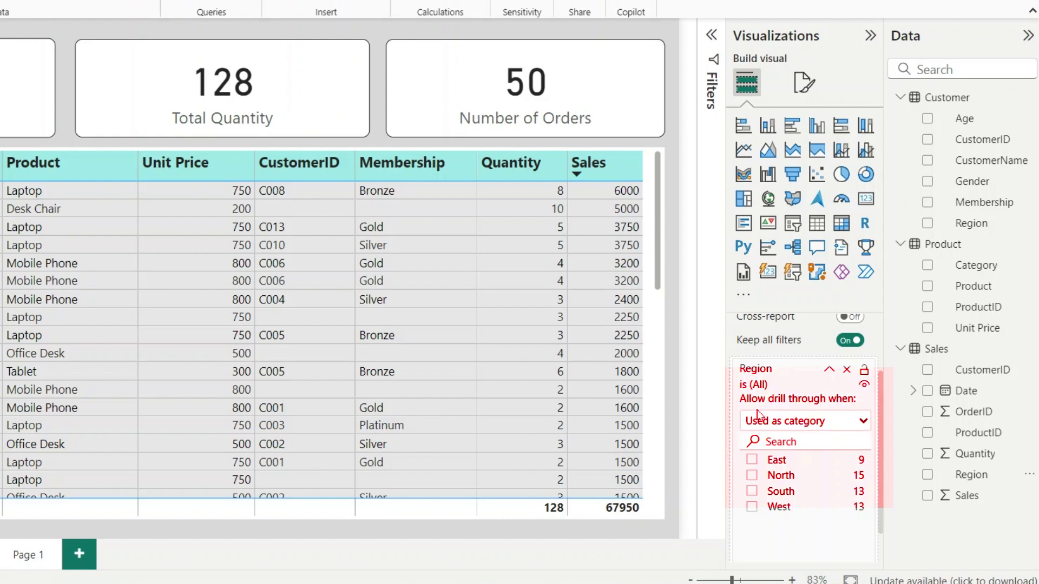
click(797, 429)
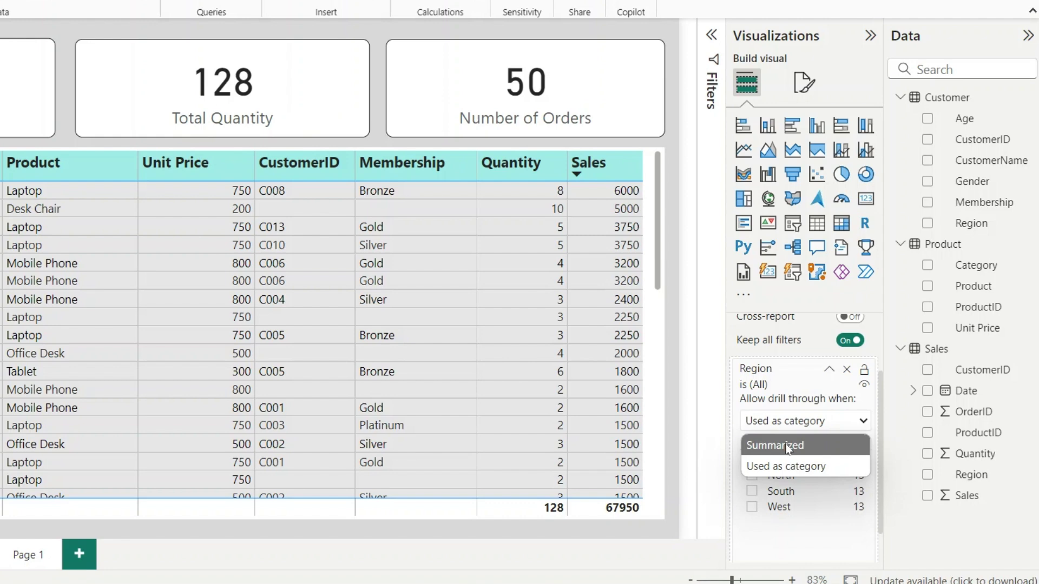
mouse_move(302, 493)
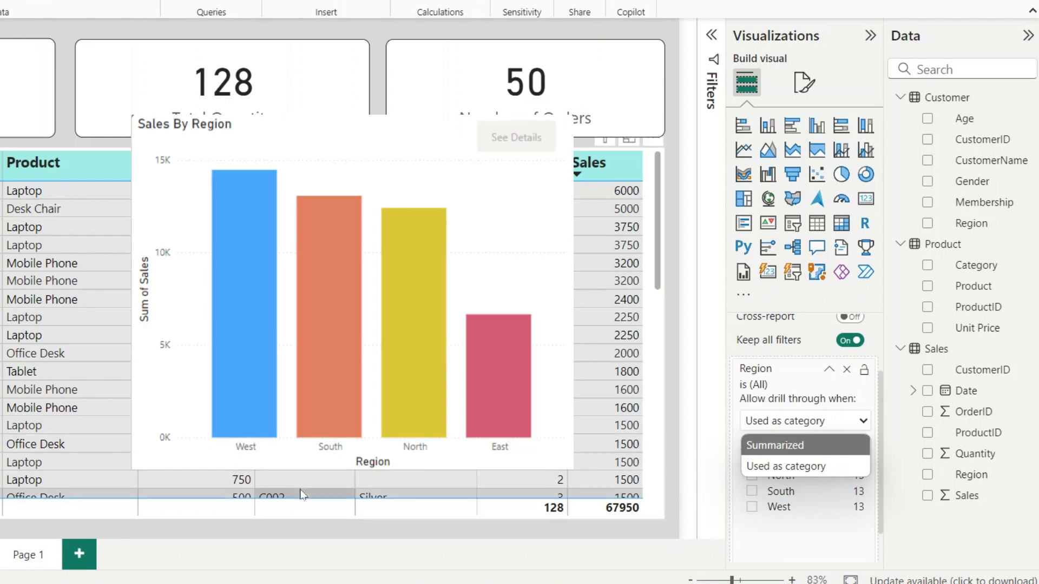
click(793, 469)
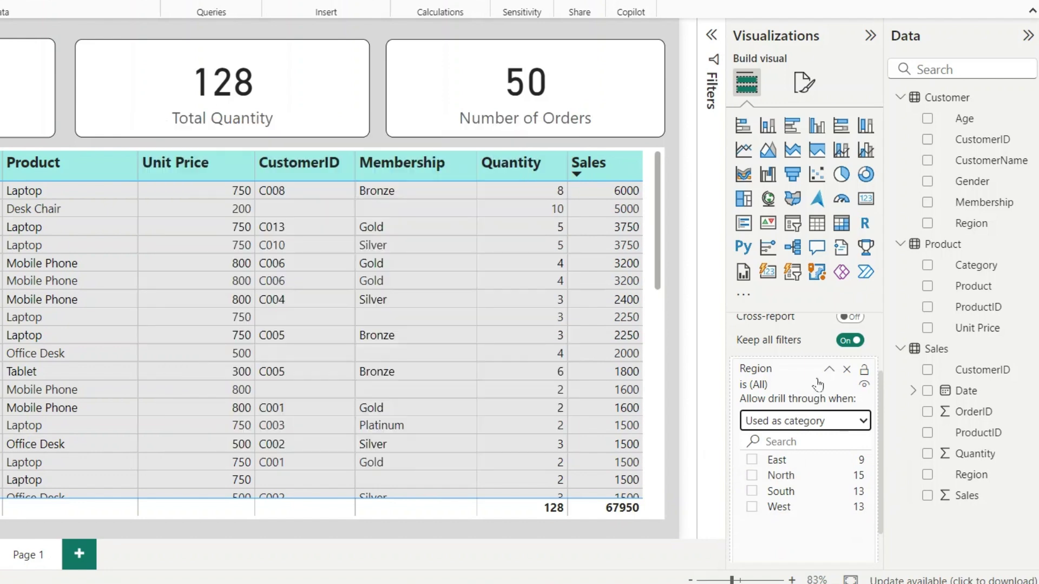
click(828, 369)
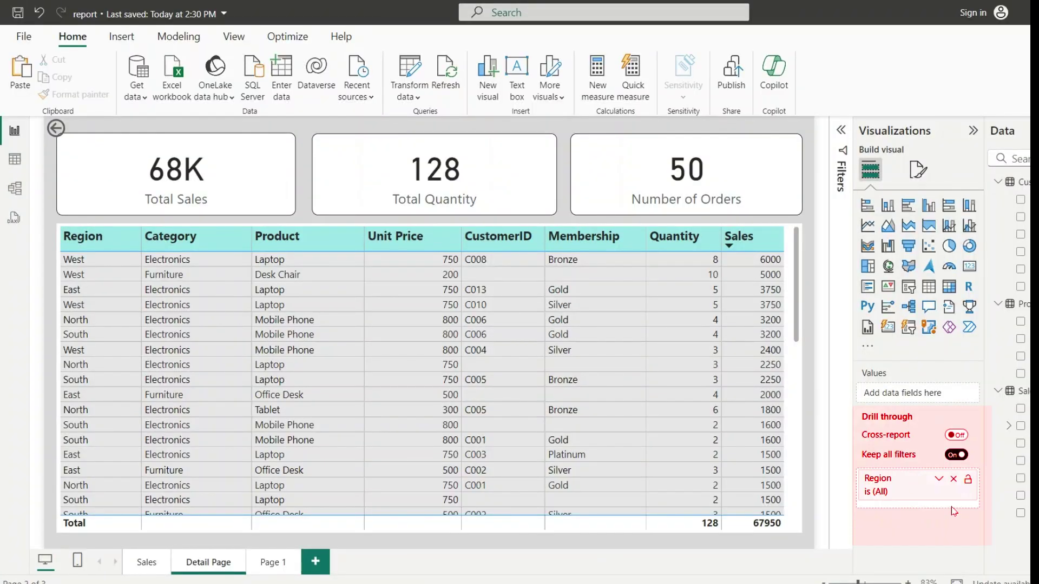
- Confirm the West bar offers Drill through, then visit the Detail Page and return to Sales
click(139, 570)
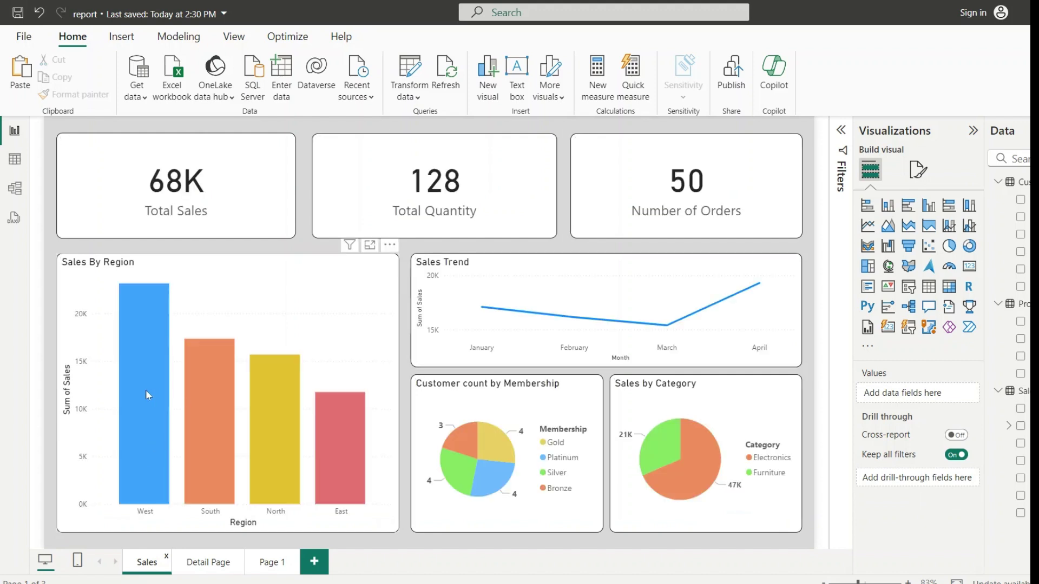
right_click(146, 395)
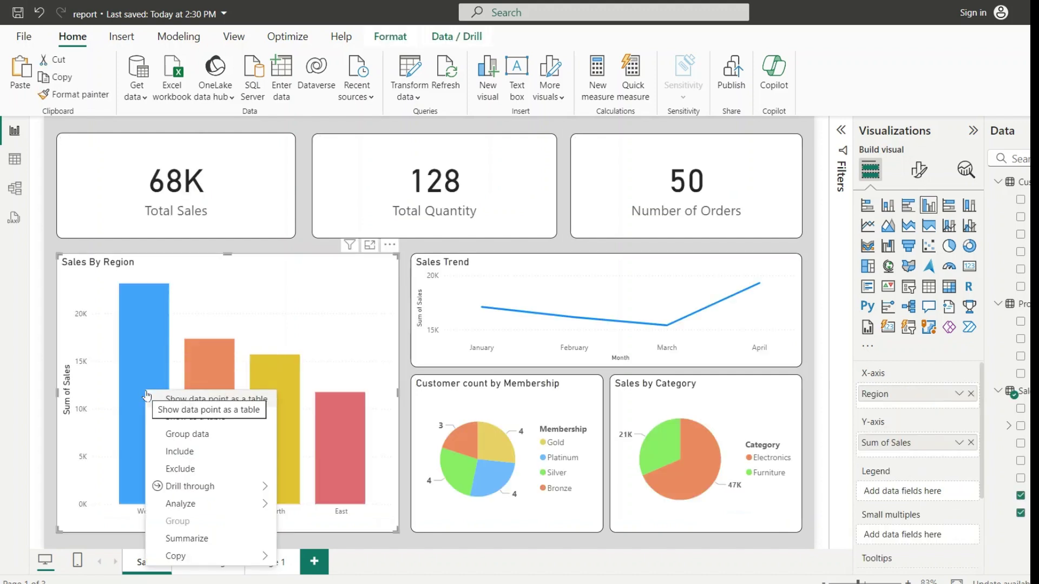
mouse_move(204, 489)
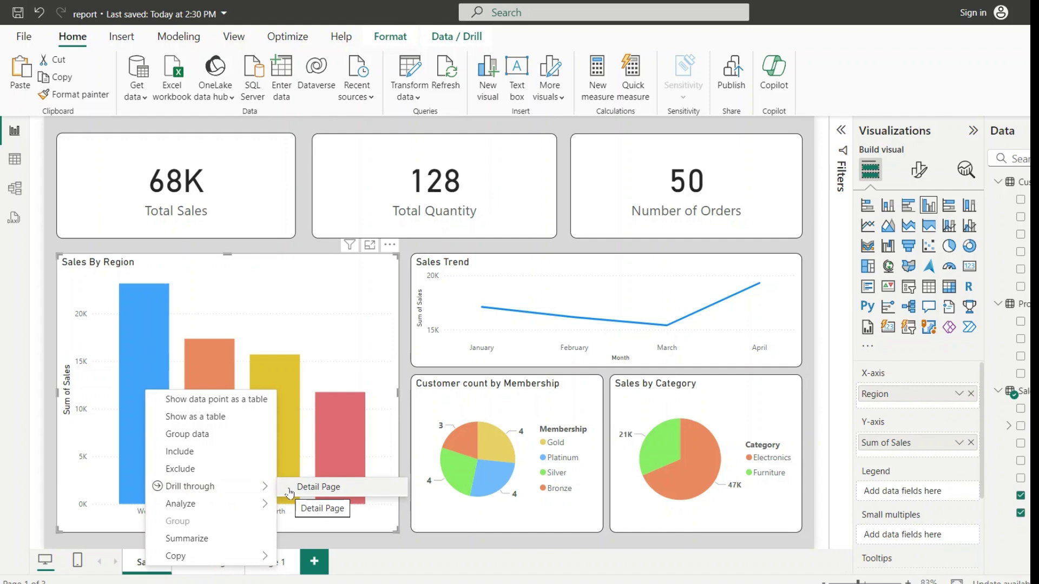
click(383, 571)
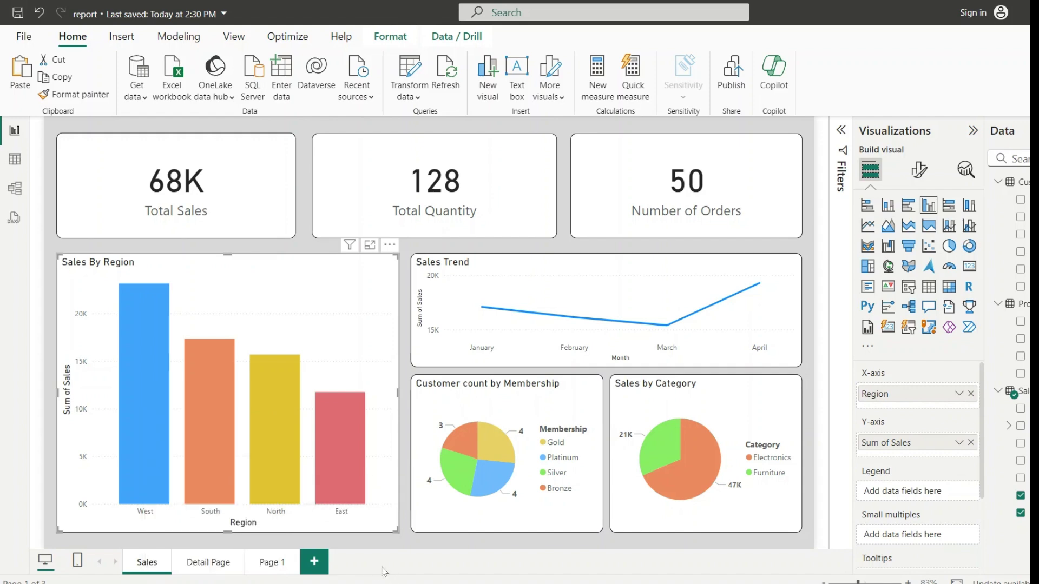
click(201, 567)
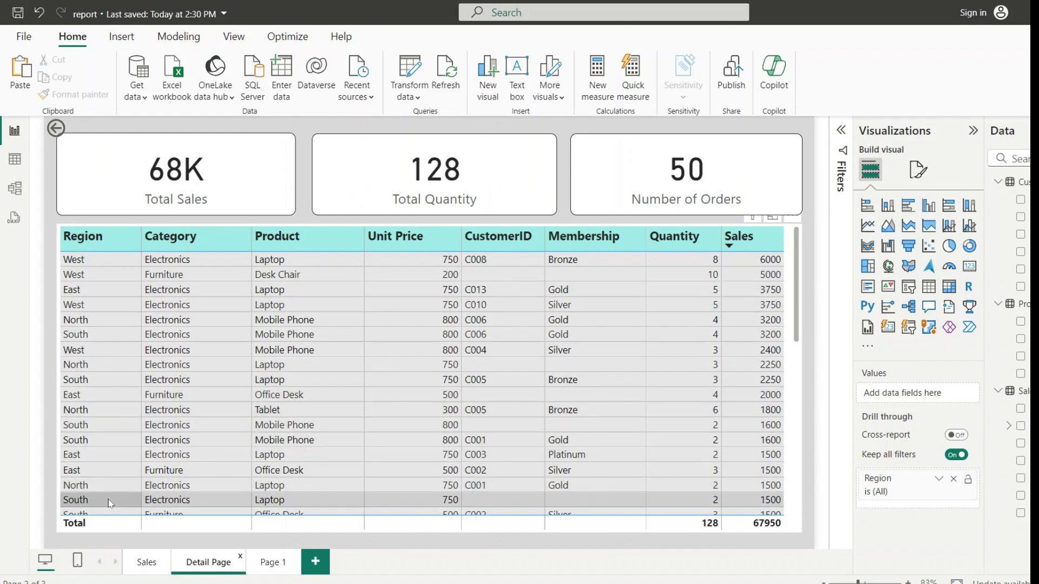
click(147, 563)
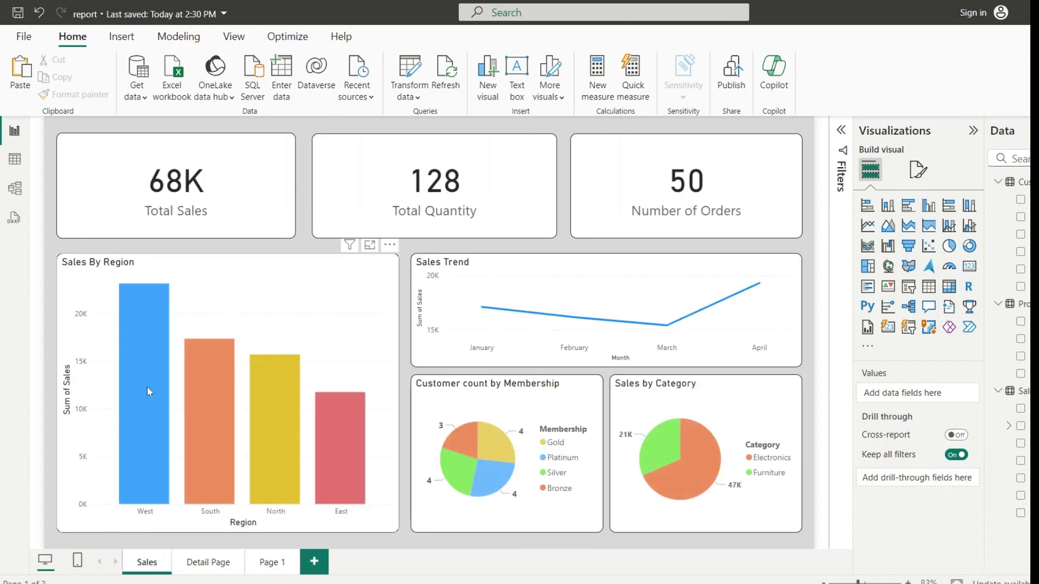
- Drill through from the West bar to the Detail Page, showing 23K sales and 13 orders
right_click(147, 388)
mouse_move(230, 483)
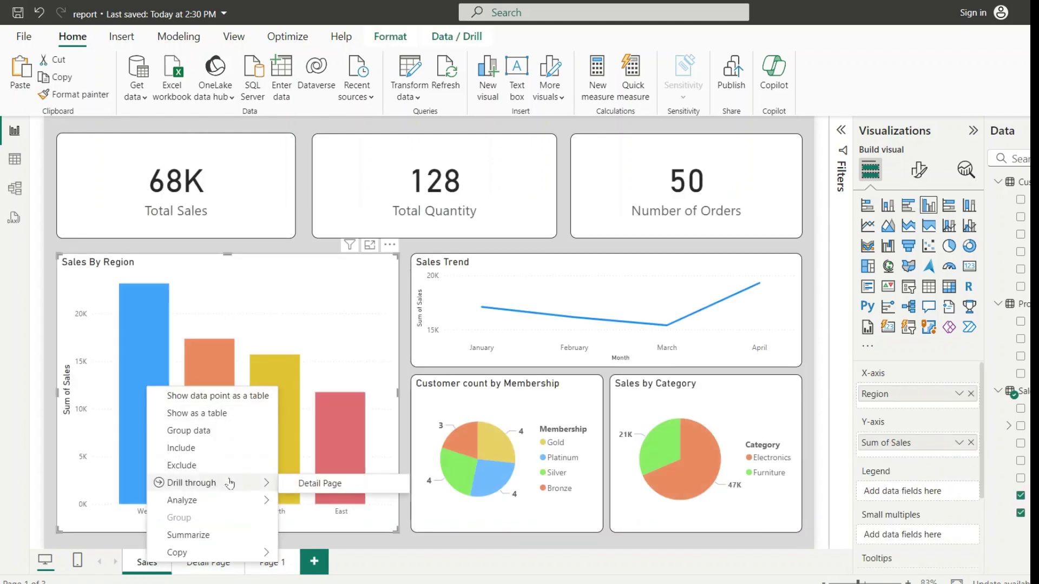
click(294, 487)
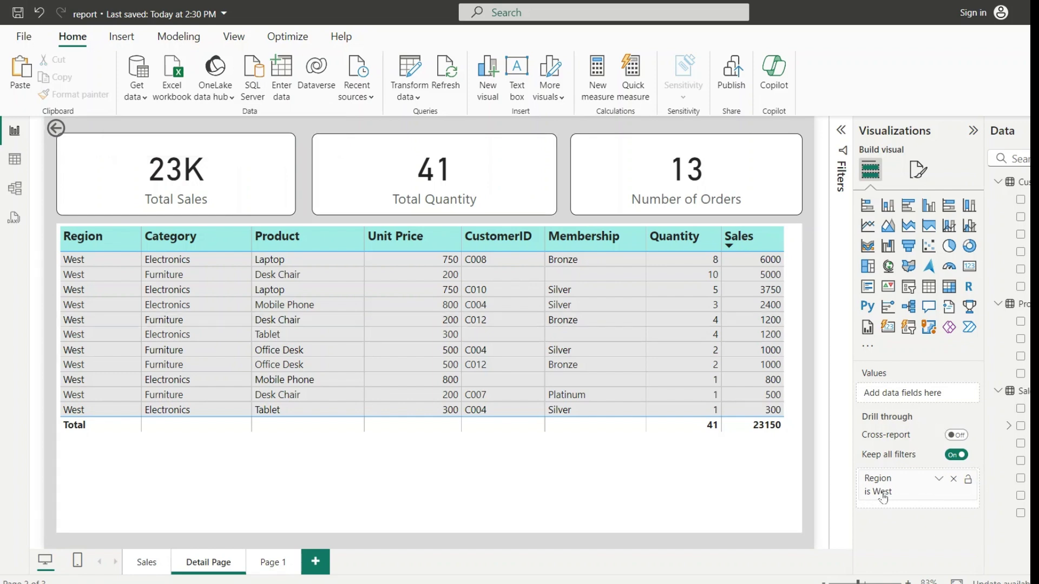
mouse_move(911, 490)
- Add a Category visual filter to Sales By Region keeping only Electronics, leaving West at 14450
click(145, 563)
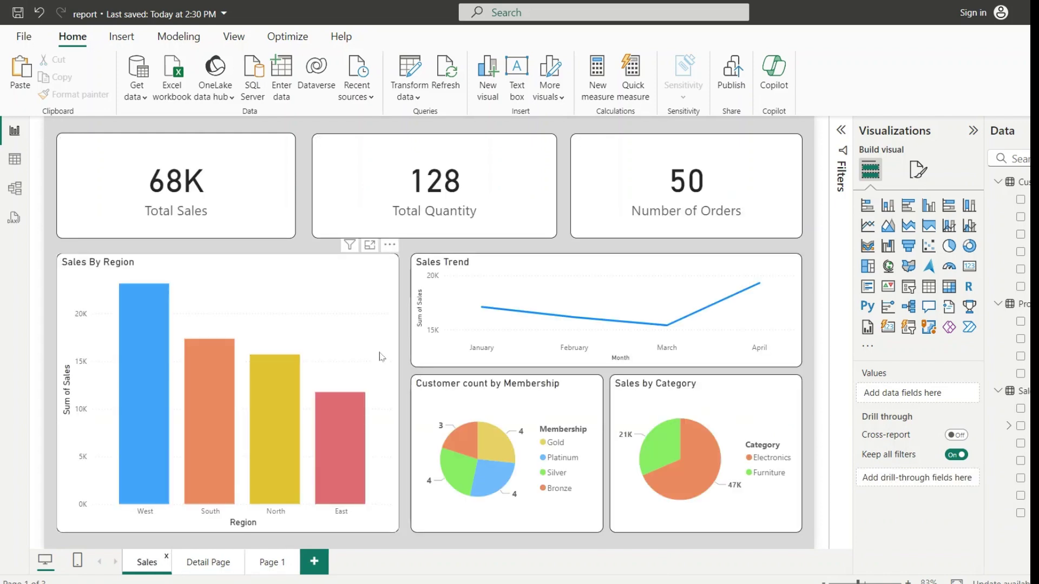
click(381, 357)
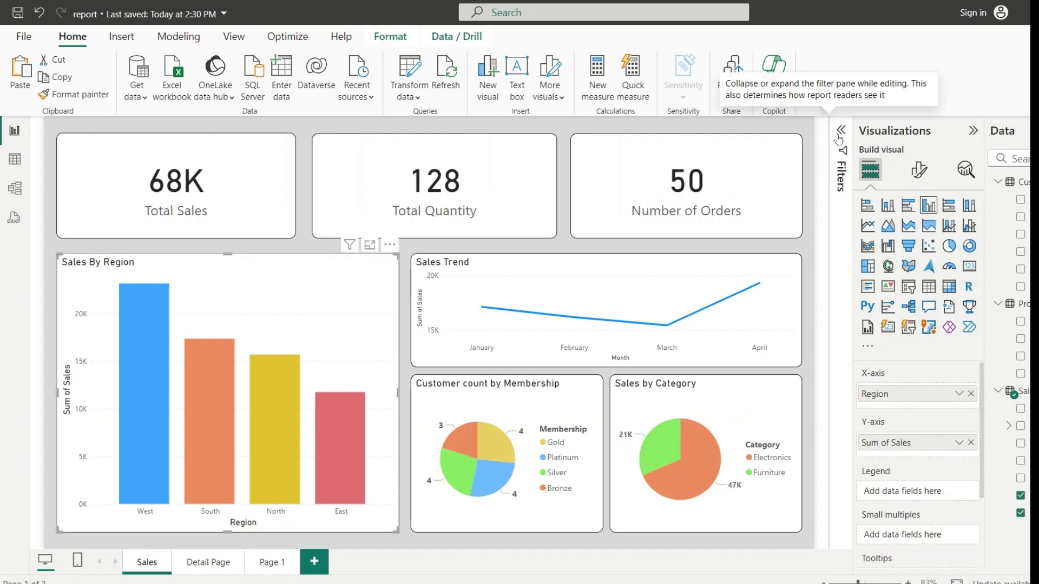
click(839, 139)
drag(1026, 321, 809, 302)
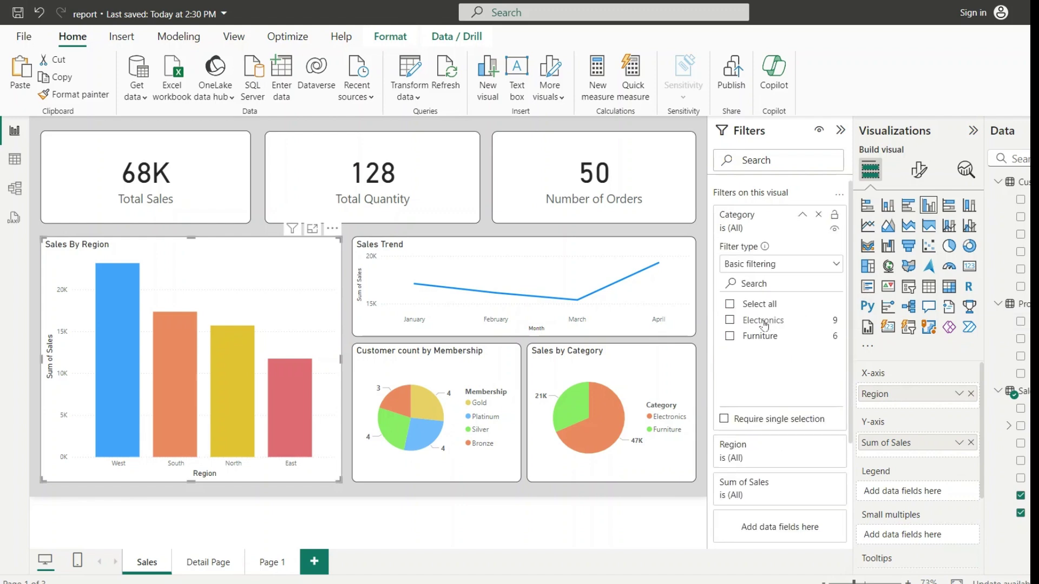
click(763, 324)
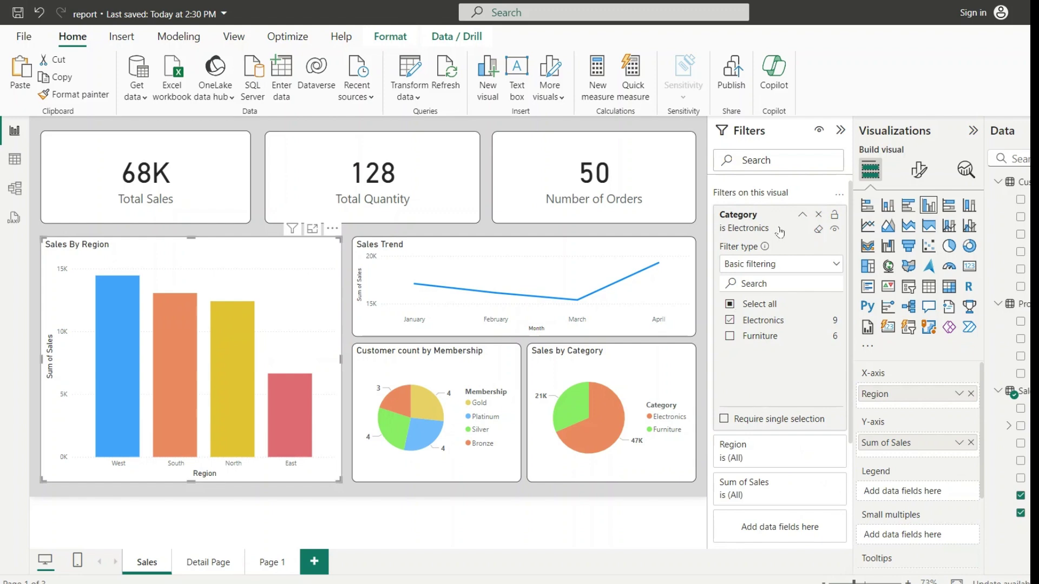
click(802, 218)
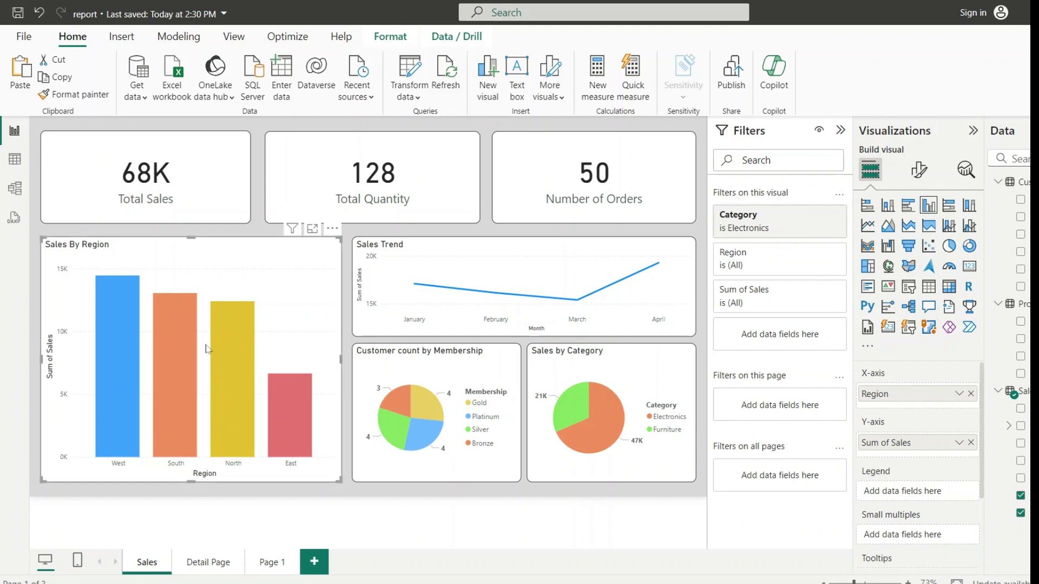
mouse_move(130, 347)
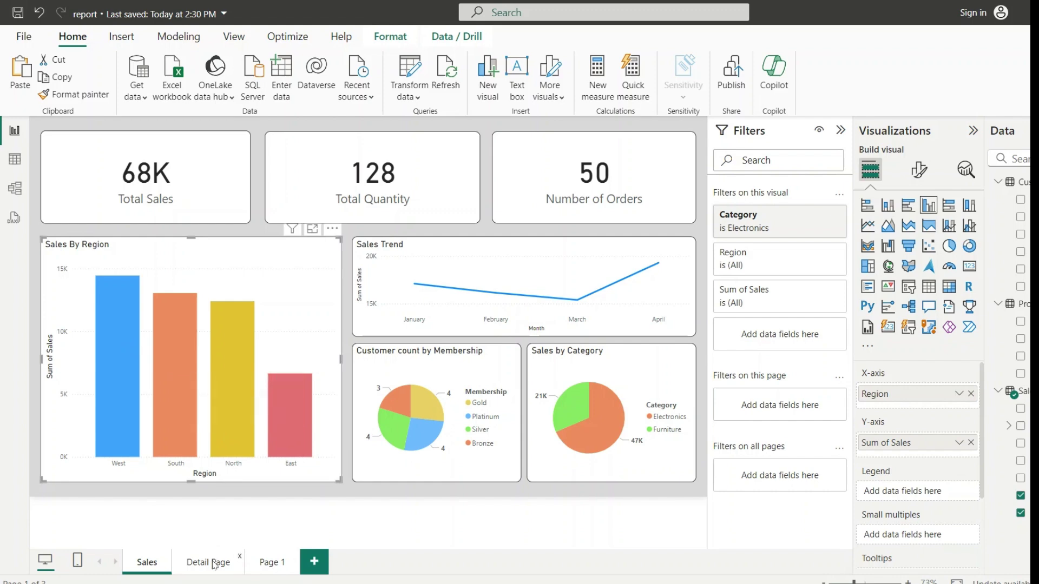
- Drill through from the Electronics-filtered West bar to the Detail Page
click(214, 563)
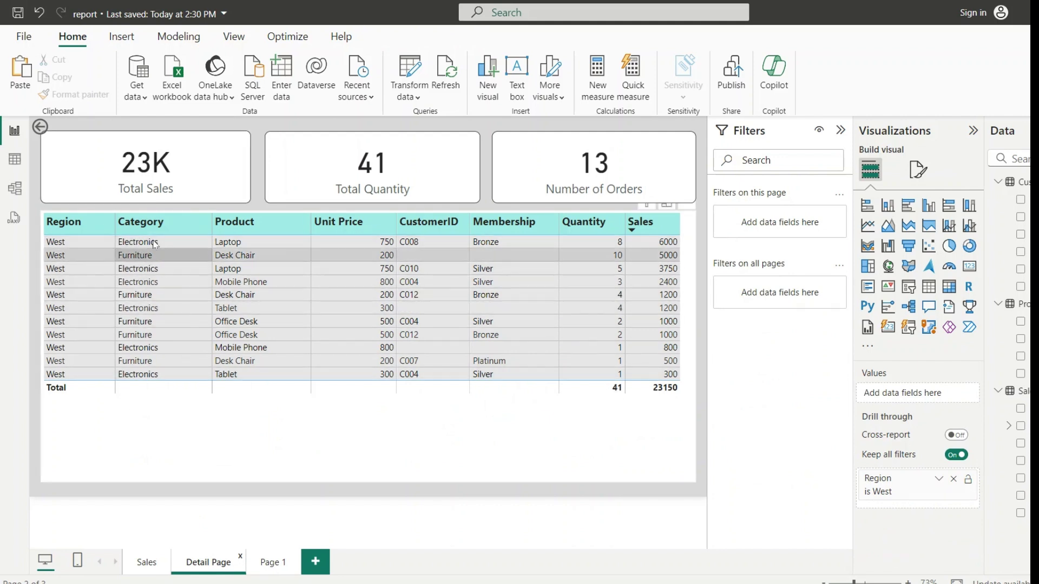
click(147, 562)
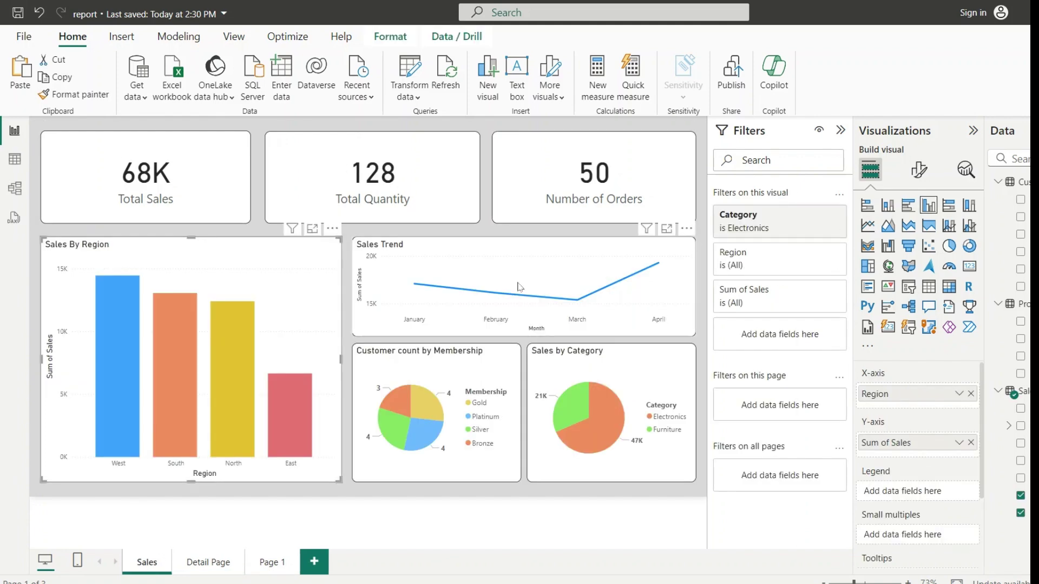
right_click(126, 384)
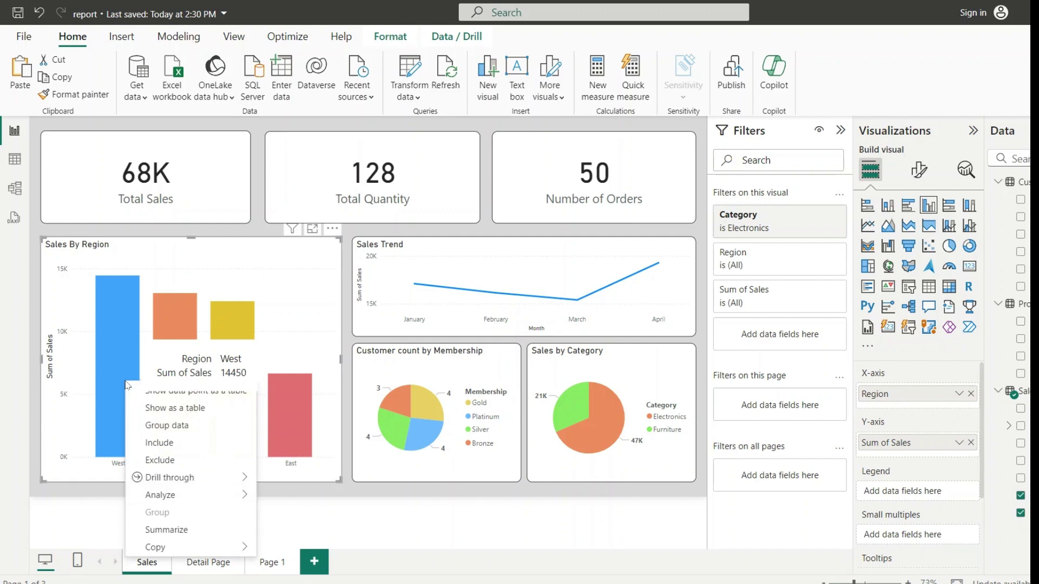
mouse_move(199, 484)
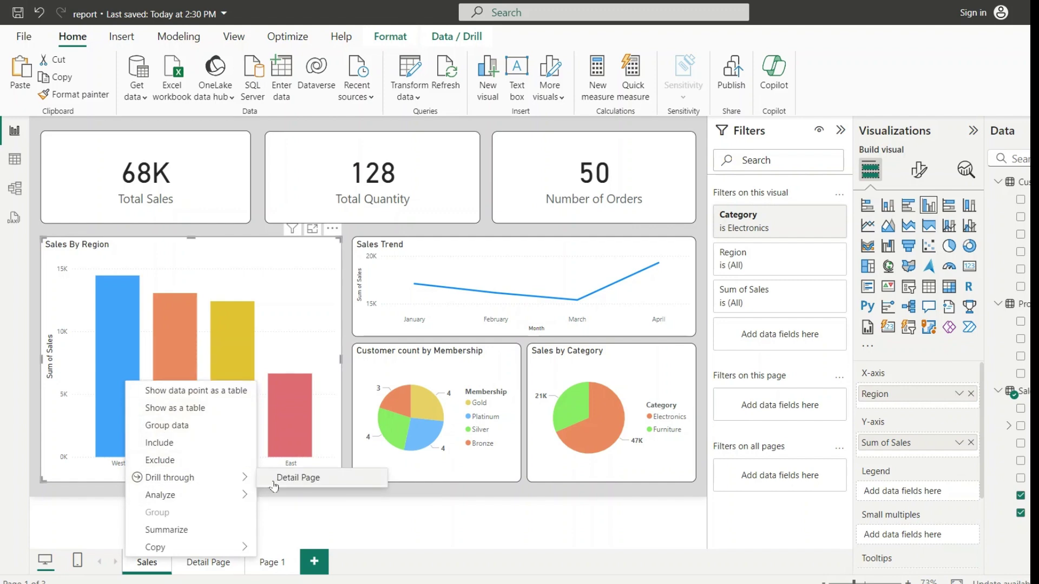
click(297, 477)
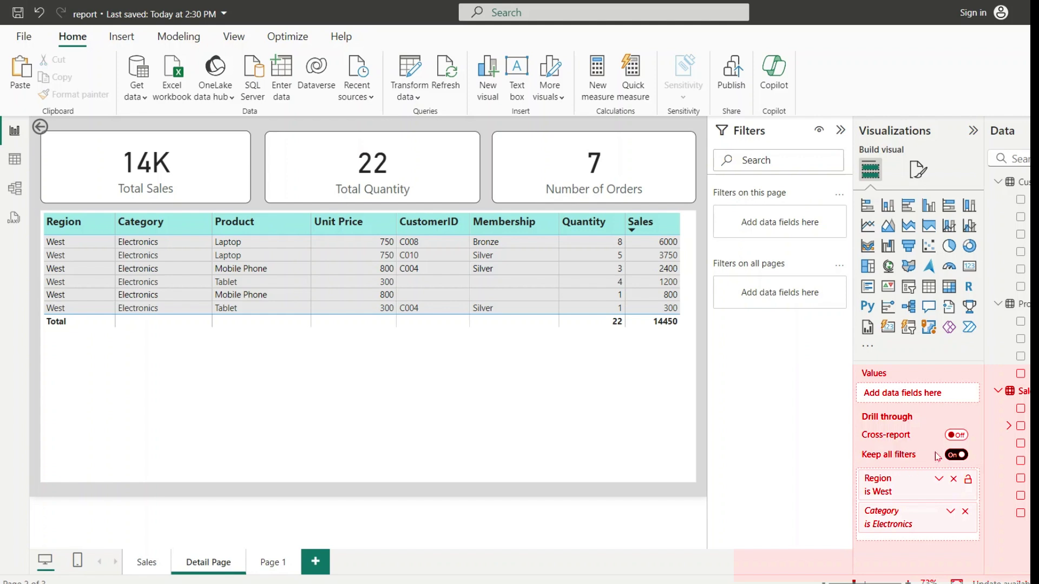
- Turn Keep all filters off and remove the Category filter so West shows 23150
mouse_move(938, 456)
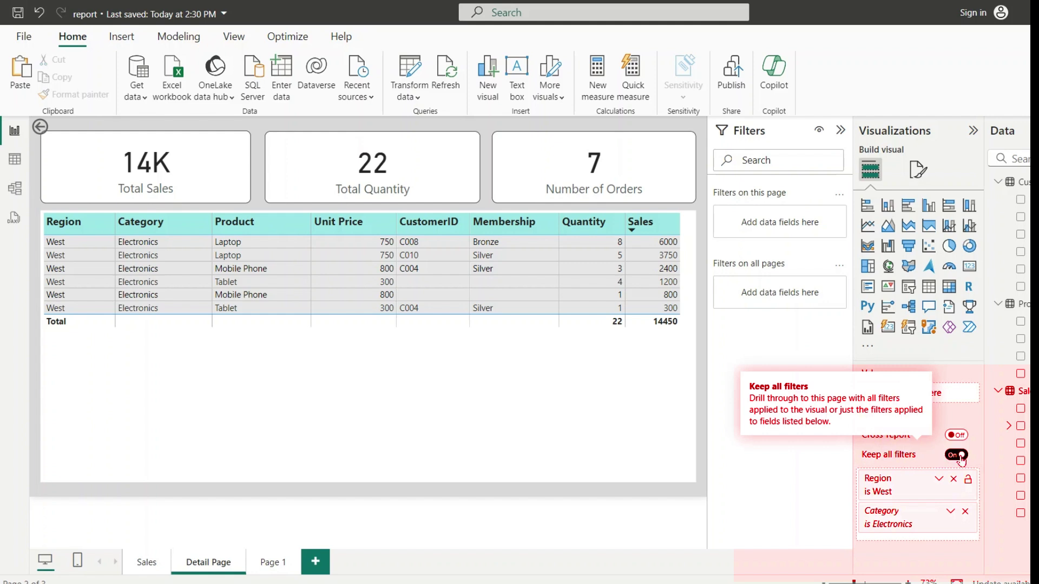
click(958, 454)
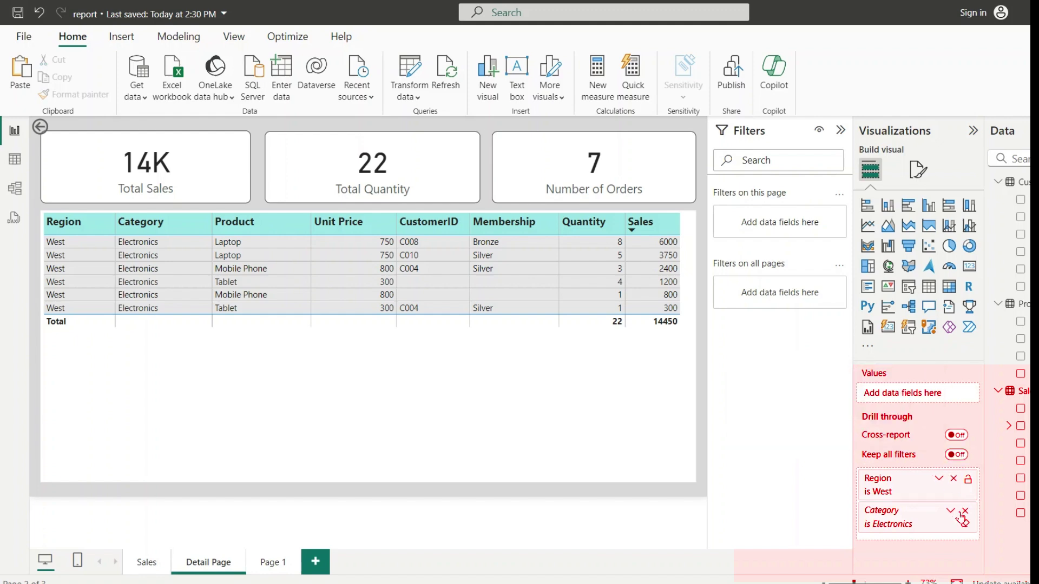
click(966, 511)
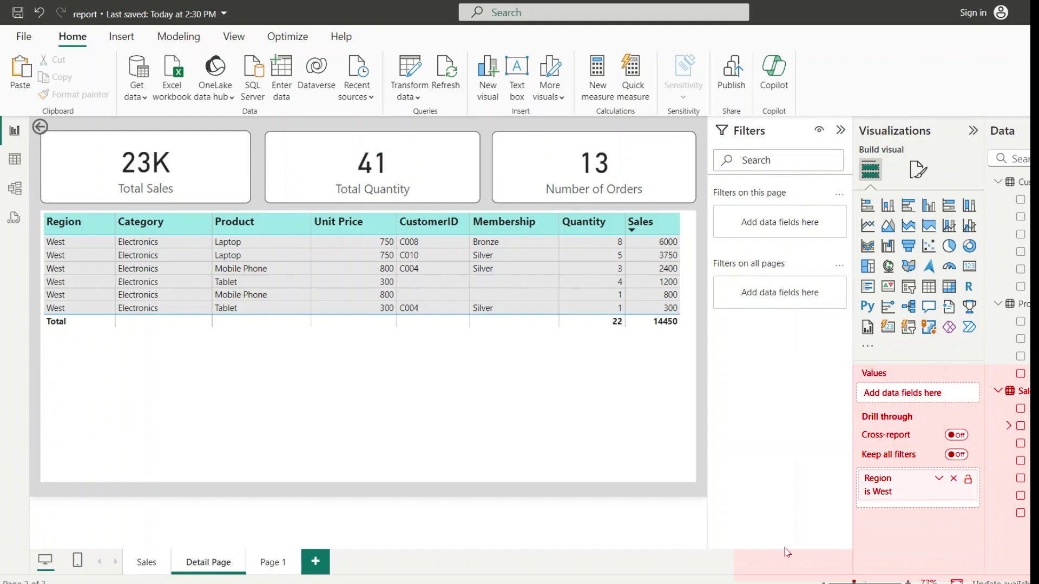
click(144, 563)
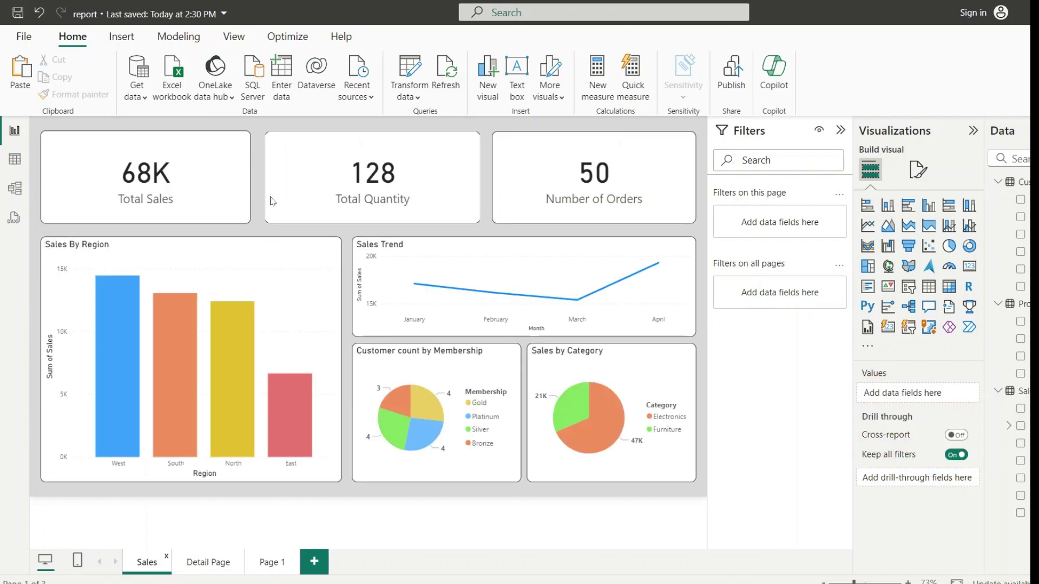
click(268, 252)
click(727, 235)
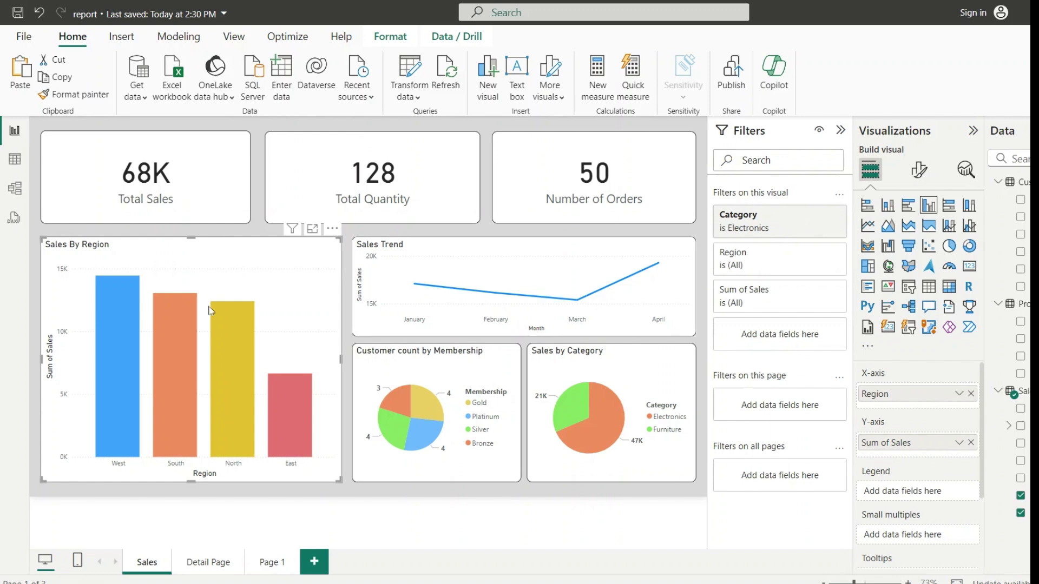
right_click(125, 329)
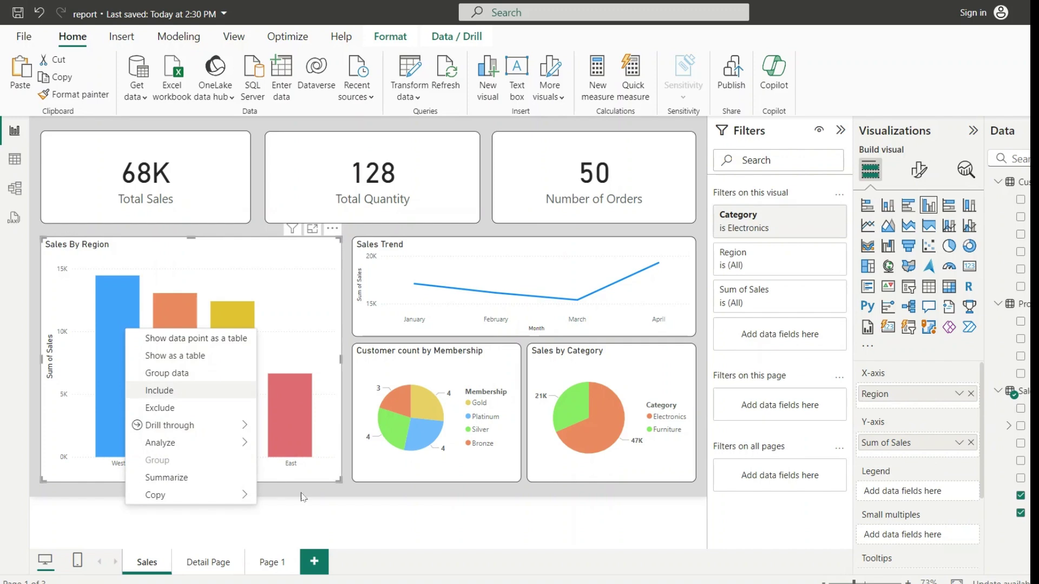
mouse_move(224, 431)
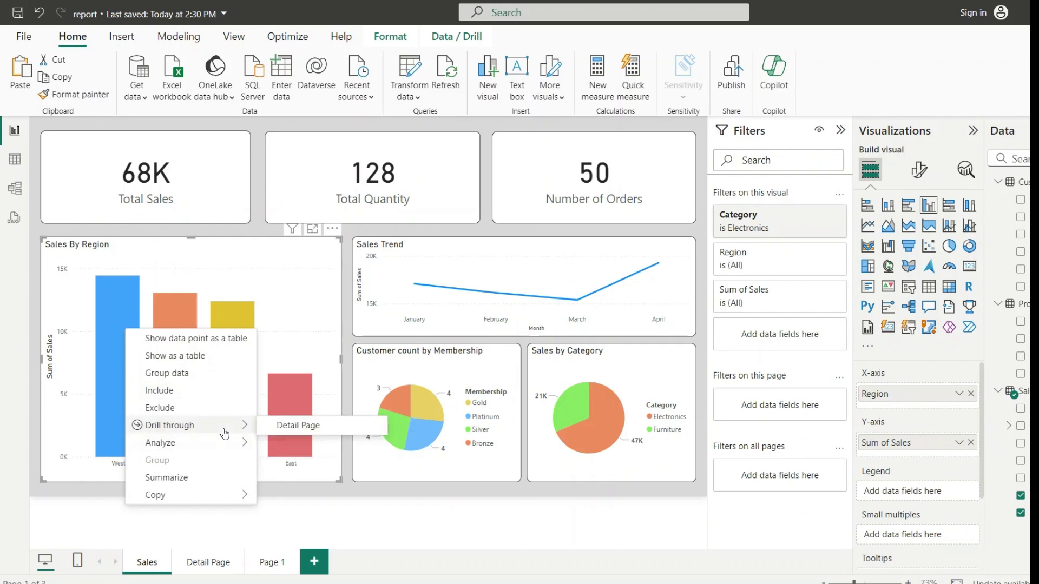
click(274, 429)
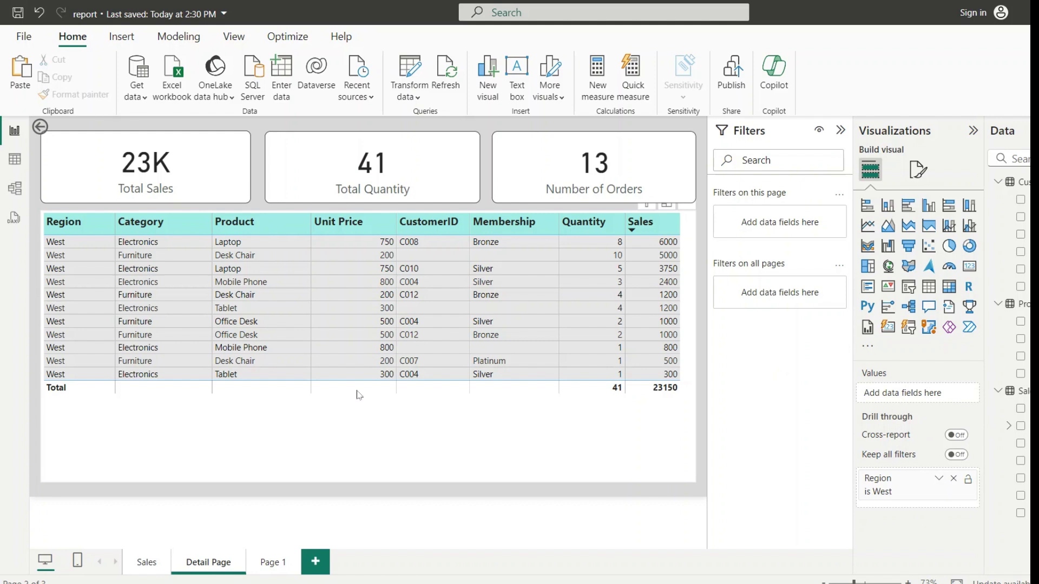
click(156, 571)
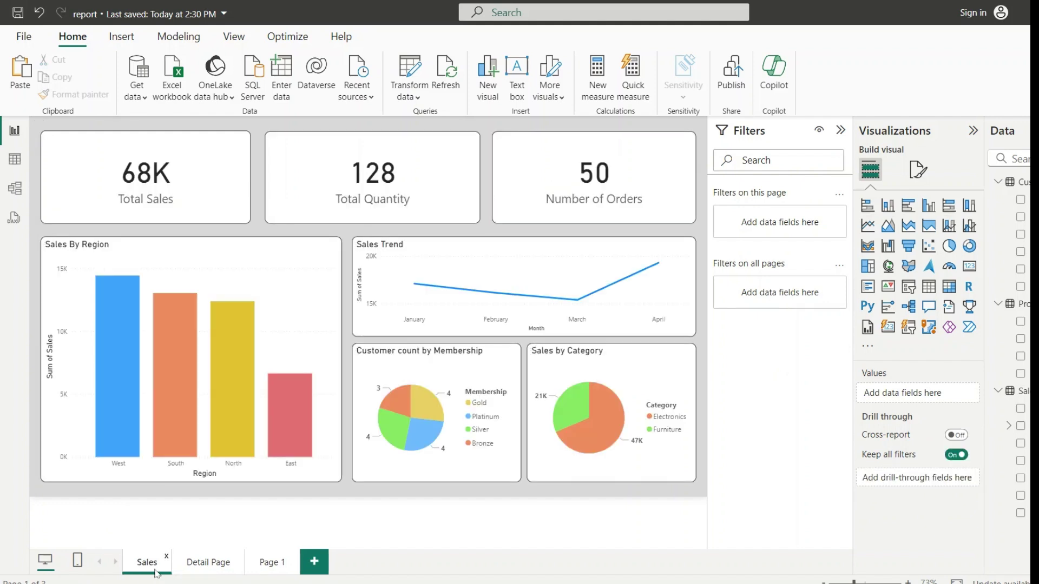
mouse_move(252, 333)
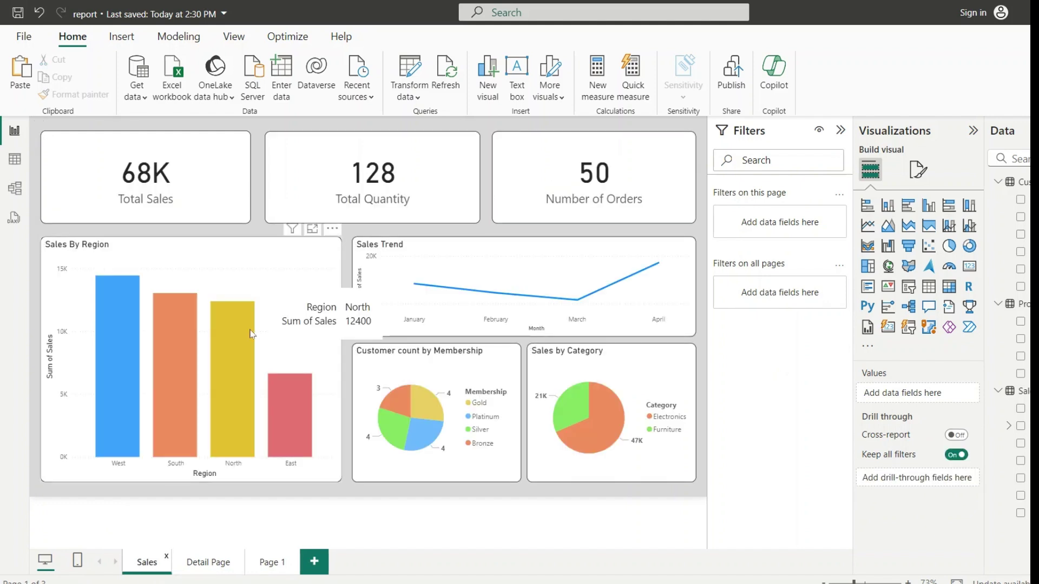
right_click(230, 356)
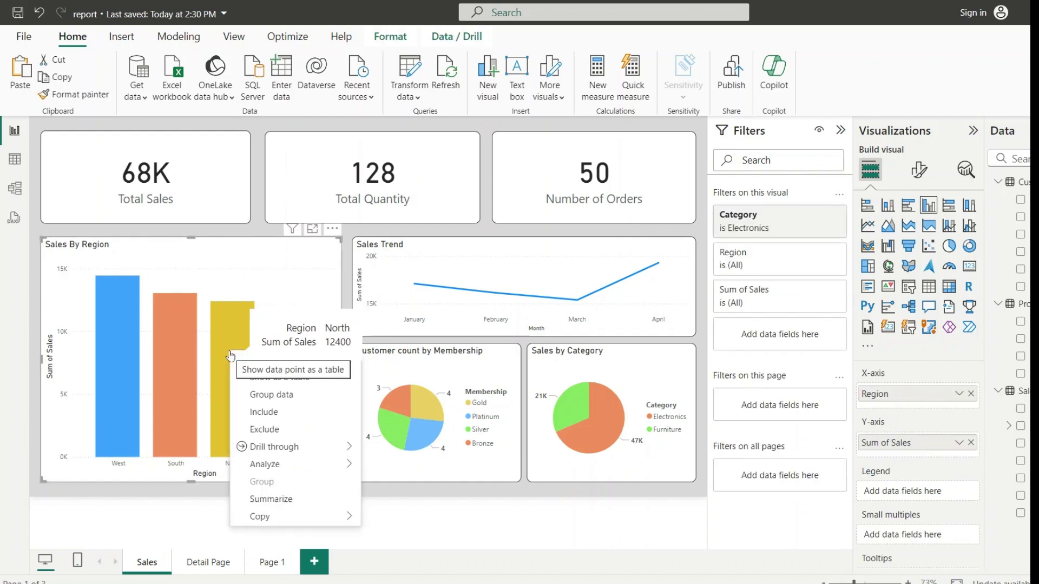
click(258, 235)
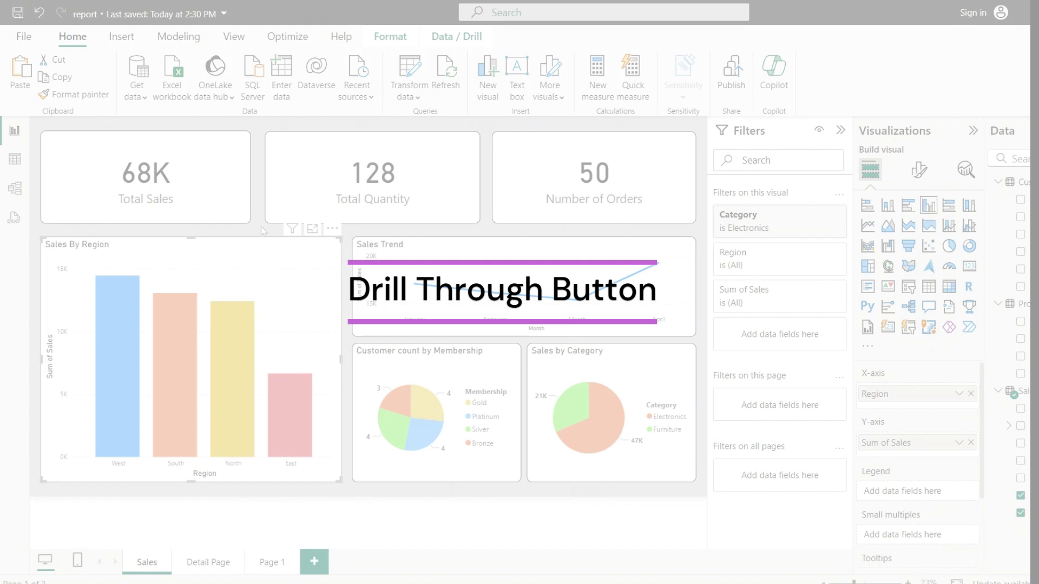
- Insert a blank button and place it at the Sales By Region chart's top-right corner
click(262, 230)
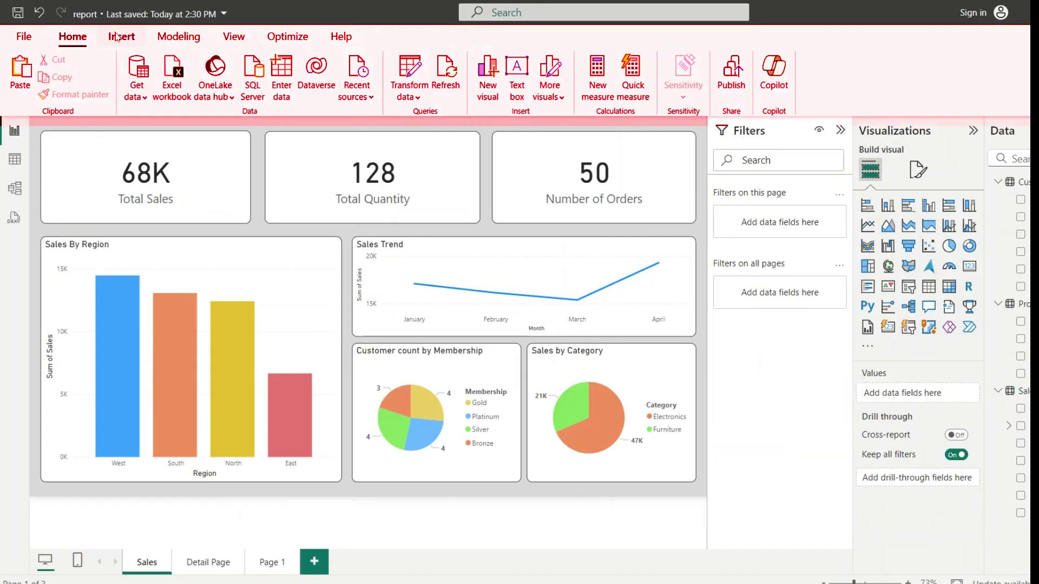
click(116, 37)
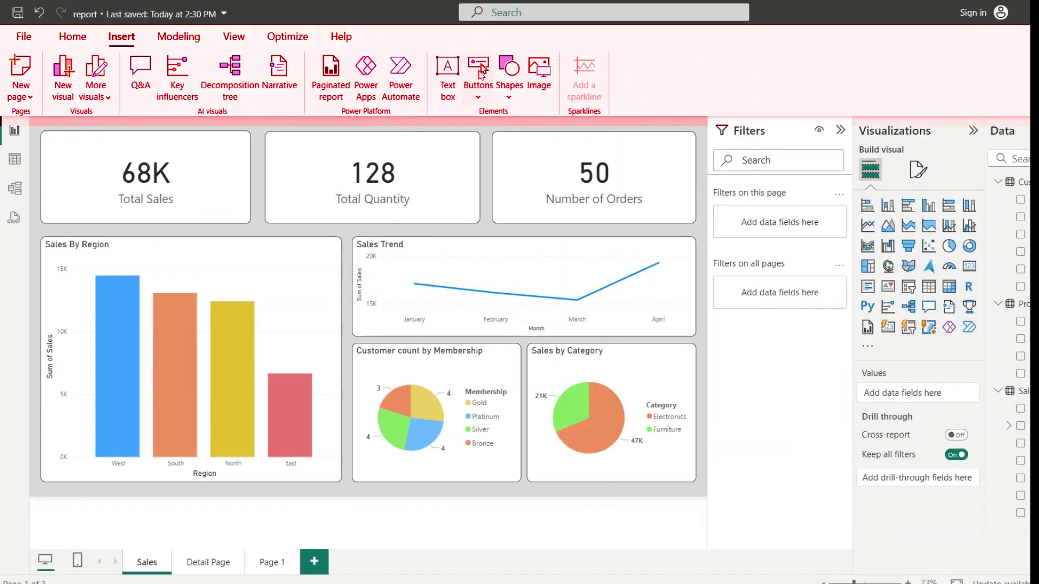
click(479, 97)
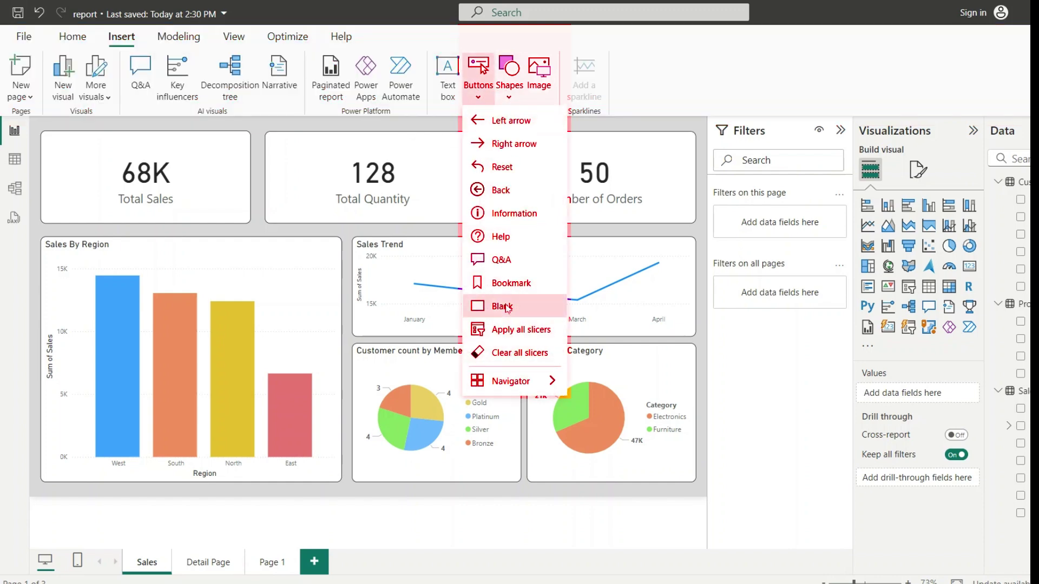
click(506, 307)
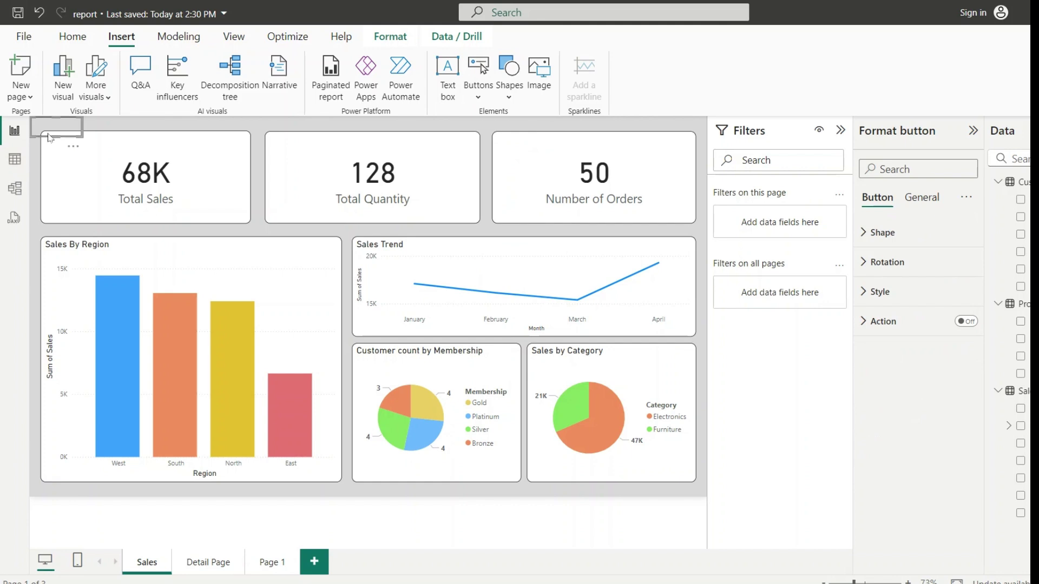
drag(52, 135, 299, 262)
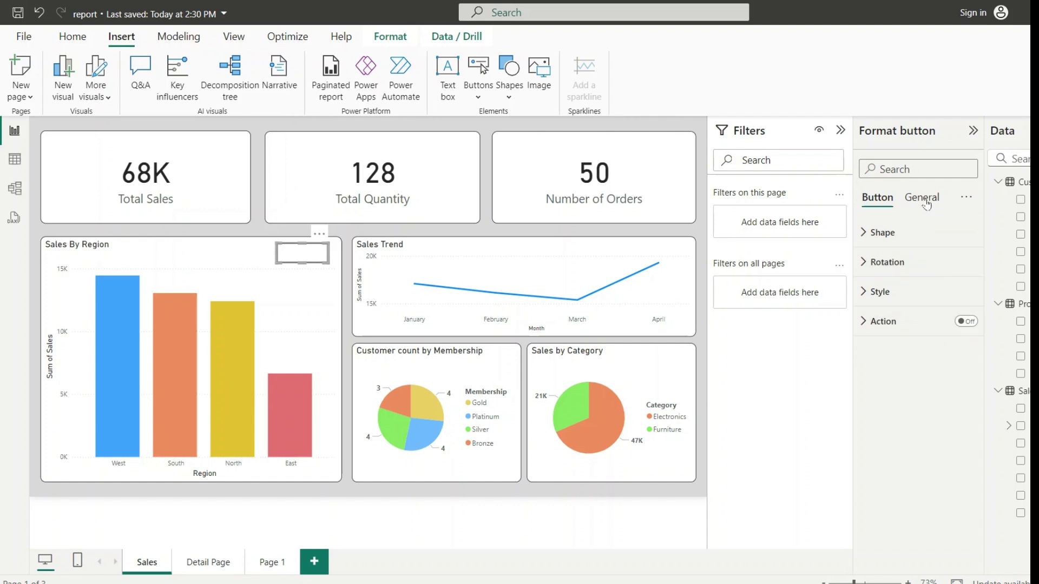
- Turn on the button's text and label it 'See Details'
click(882, 292)
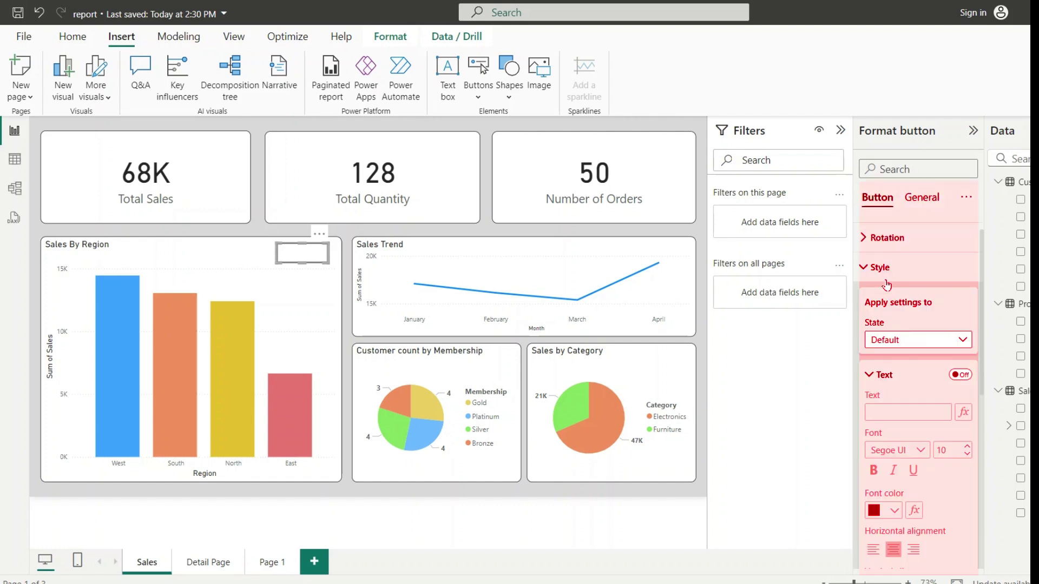
click(960, 376)
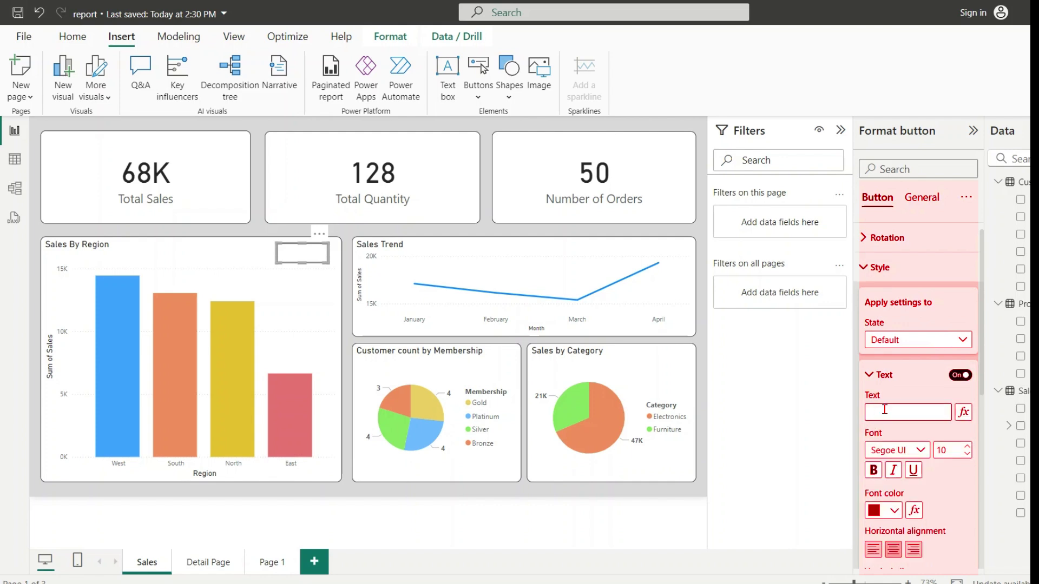
click(887, 409)
text(See Details)
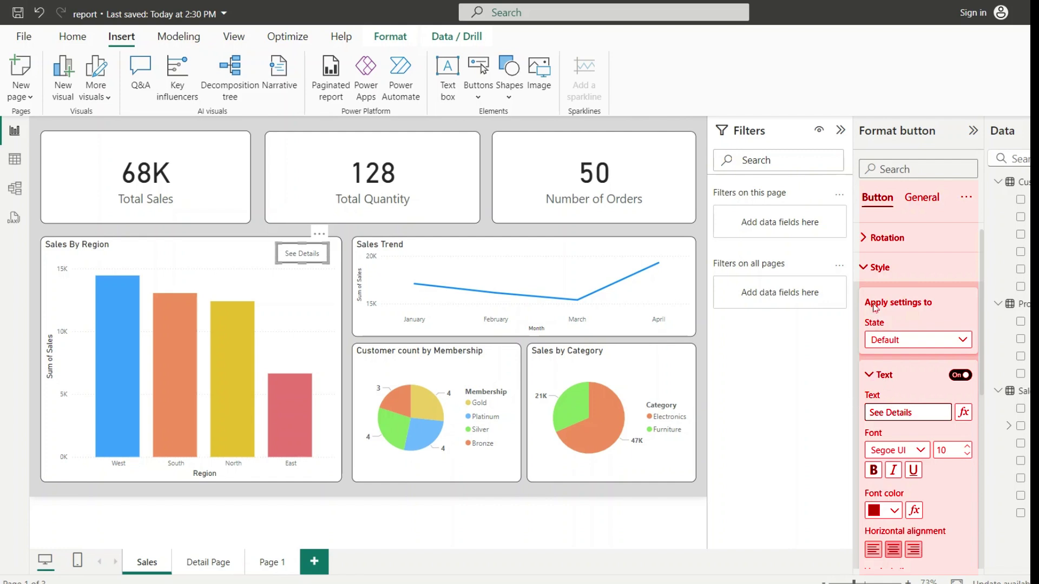
click(872, 266)
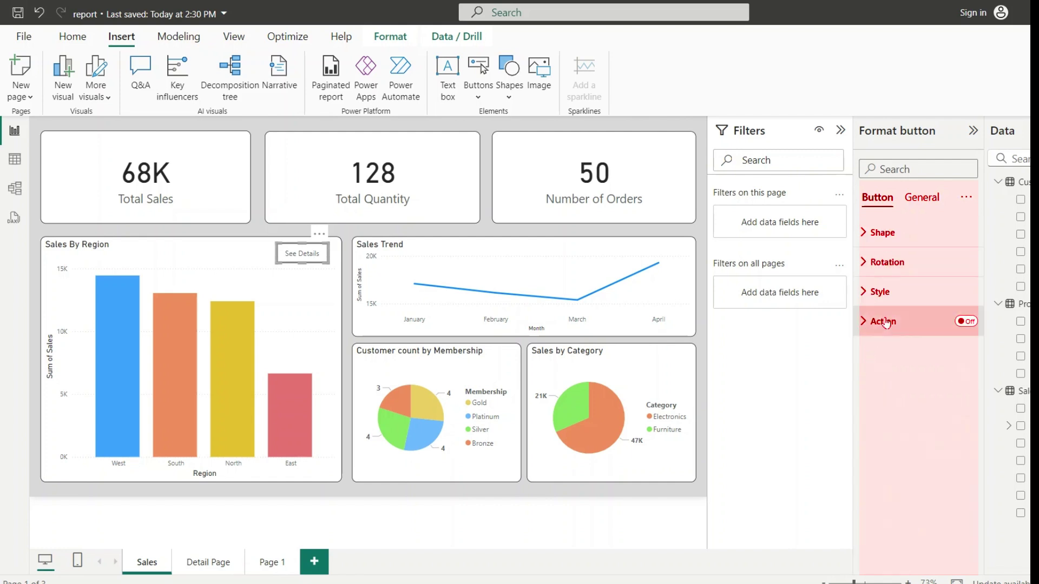
- Turn on the button's Action with type Drill through and destination Detail Page
click(962, 321)
click(919, 326)
click(913, 393)
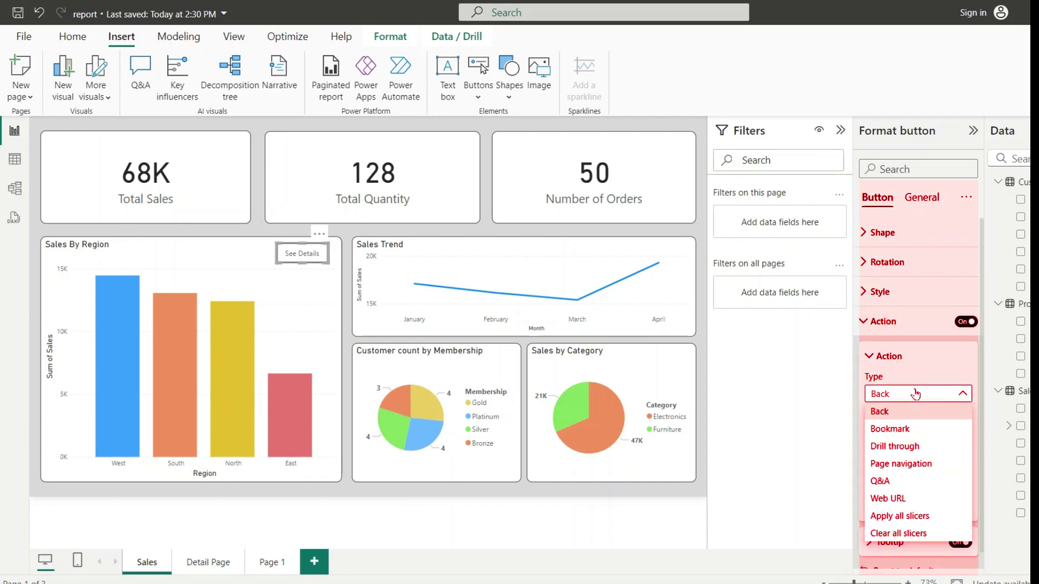
click(902, 445)
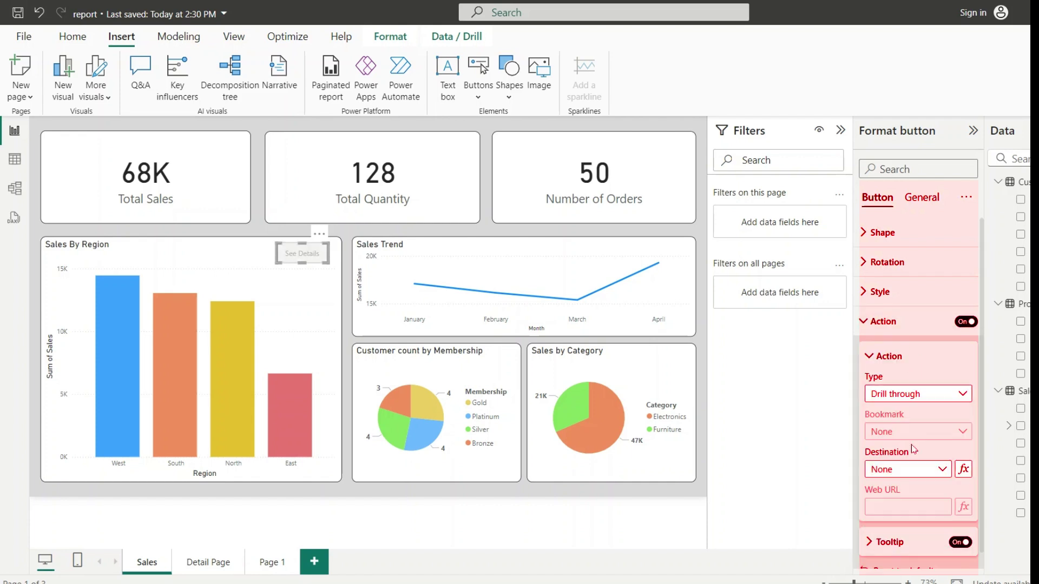
click(915, 470)
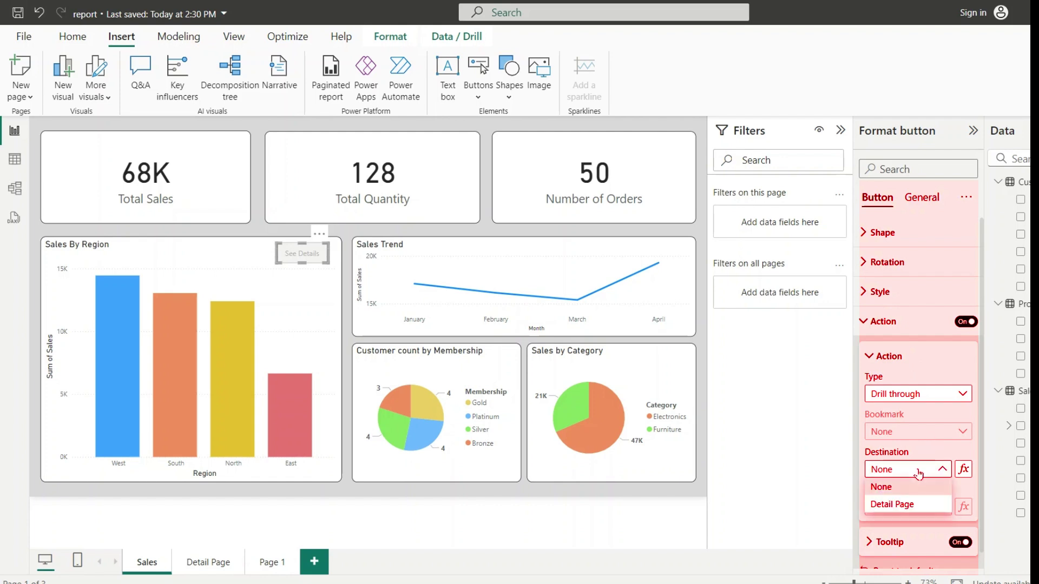
click(909, 506)
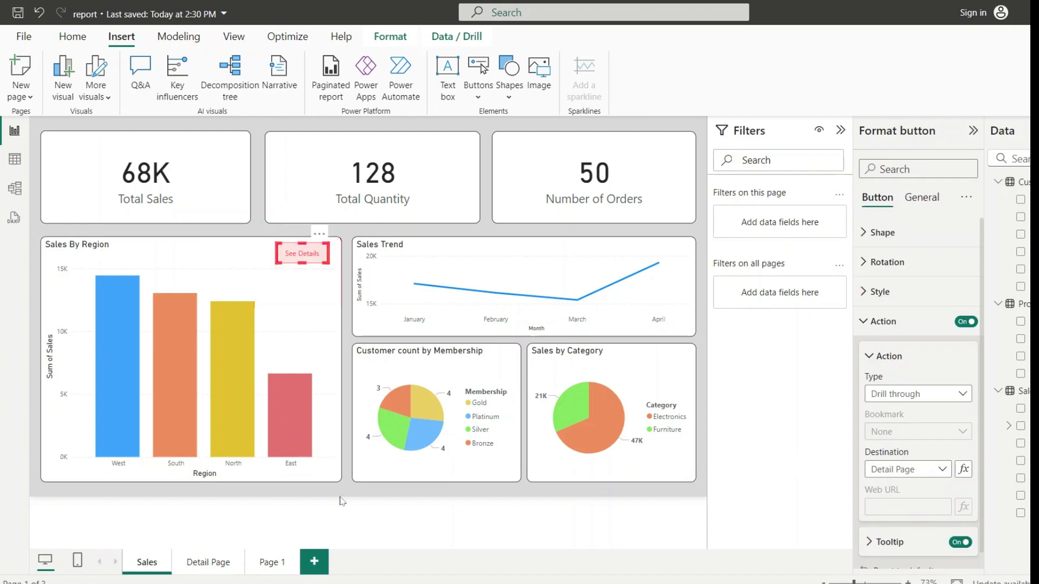
click(343, 497)
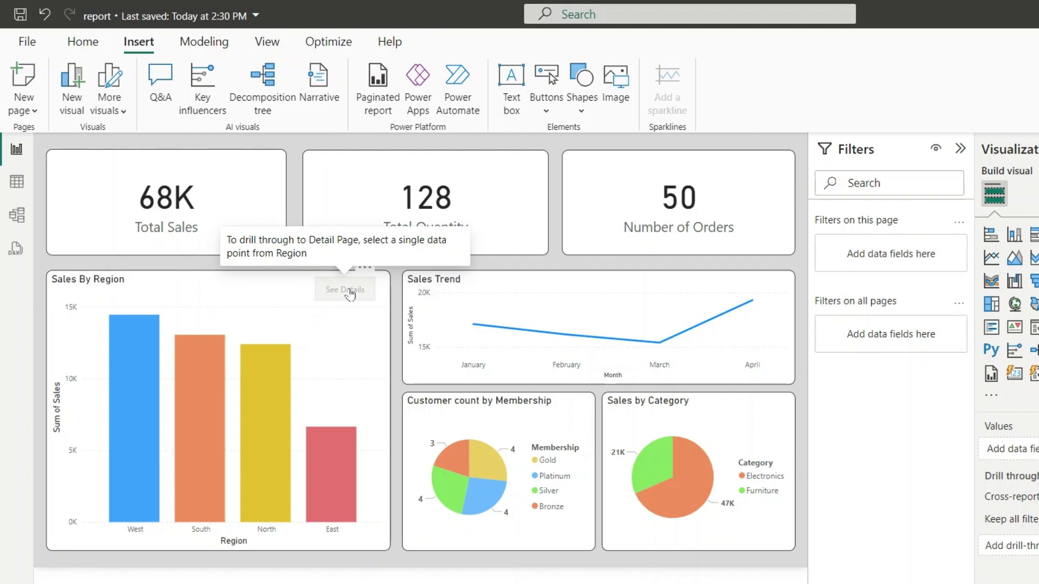
- Select the West bar and Ctrl+click See Details to drill through to the Detail Page
click(146, 420)
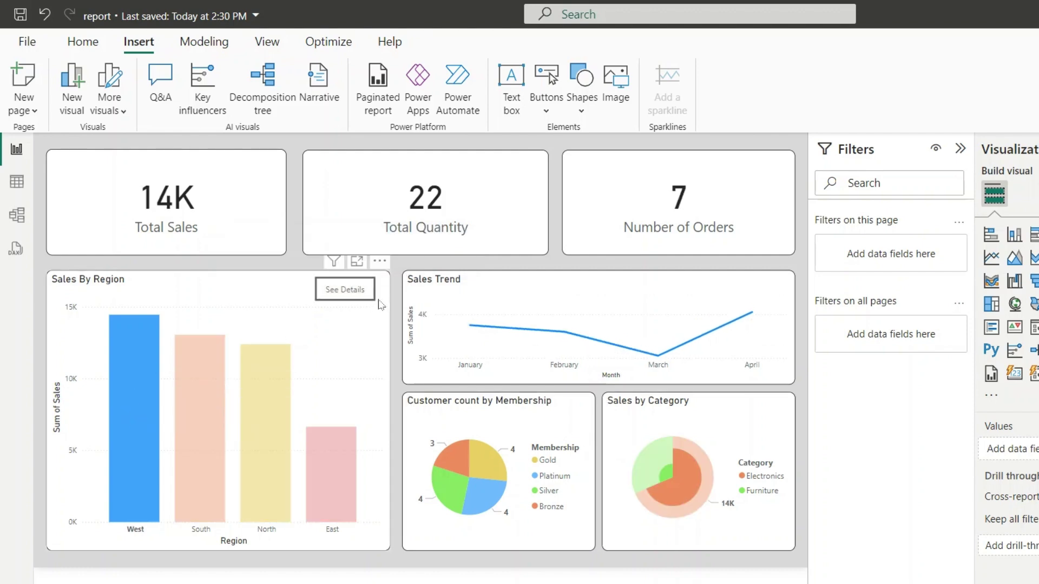
click(330, 297)
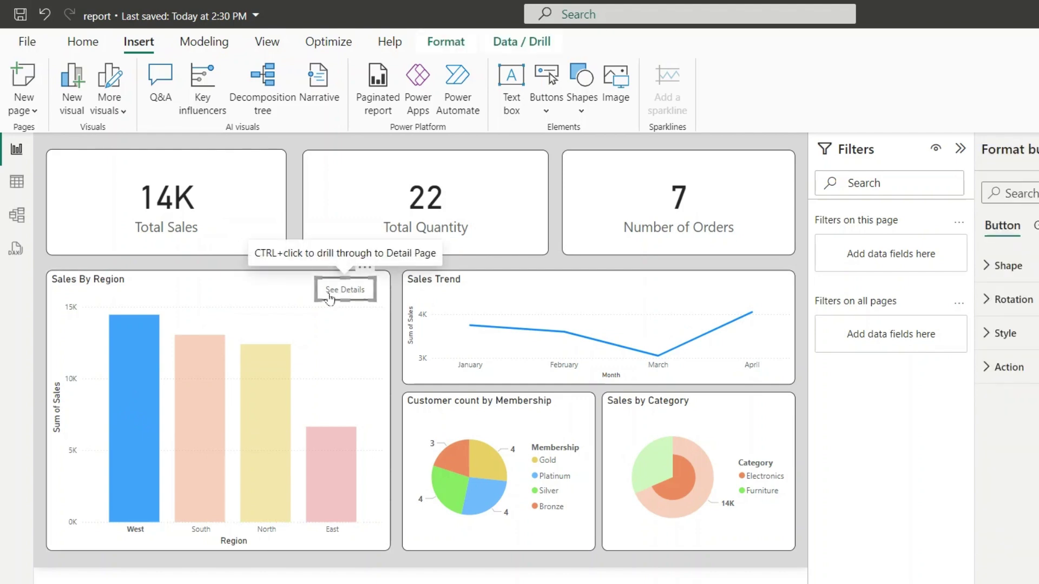
ctrl+click(329, 297)
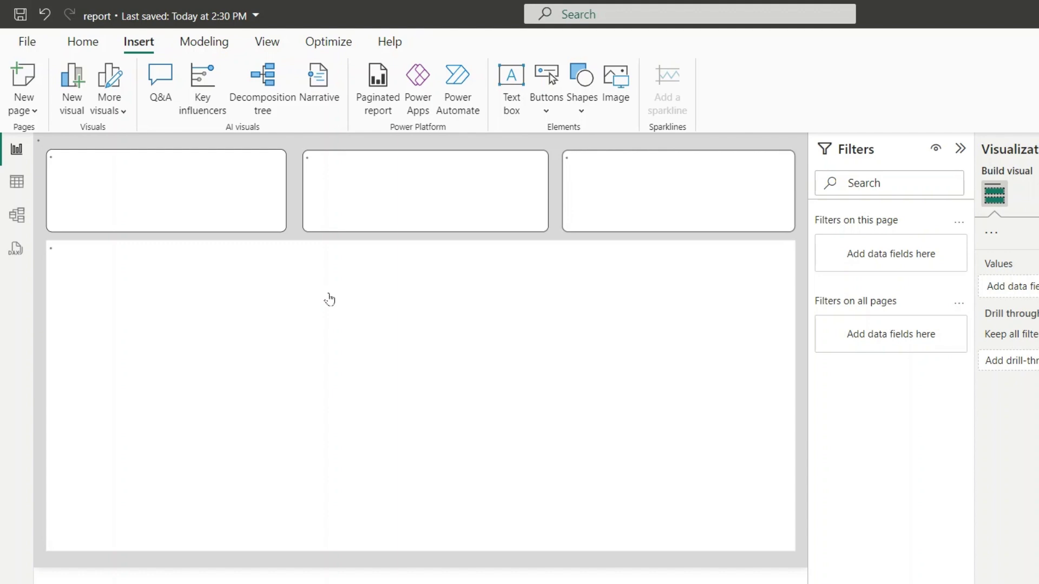